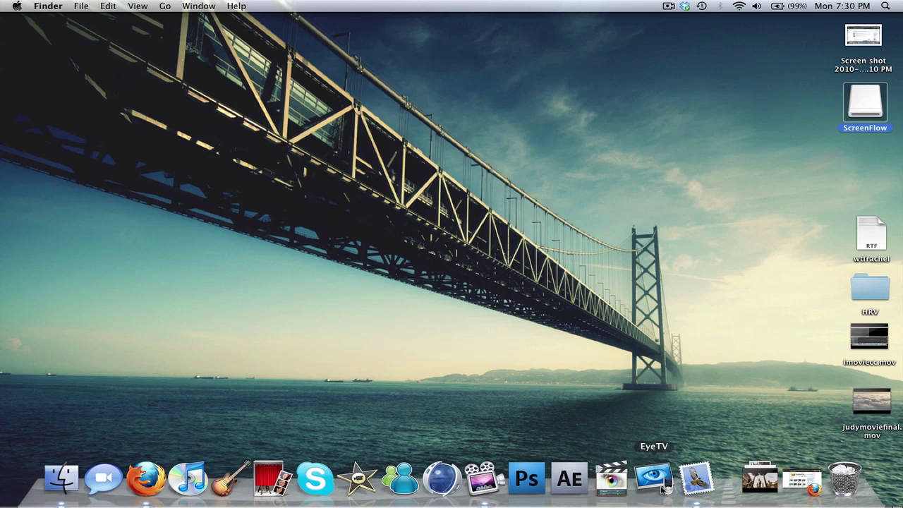
Step: Launch EyeTV and move the Programs recordings library beside the live Component Input viewer
{"action": "left_click", "coordinate": [653, 478]}
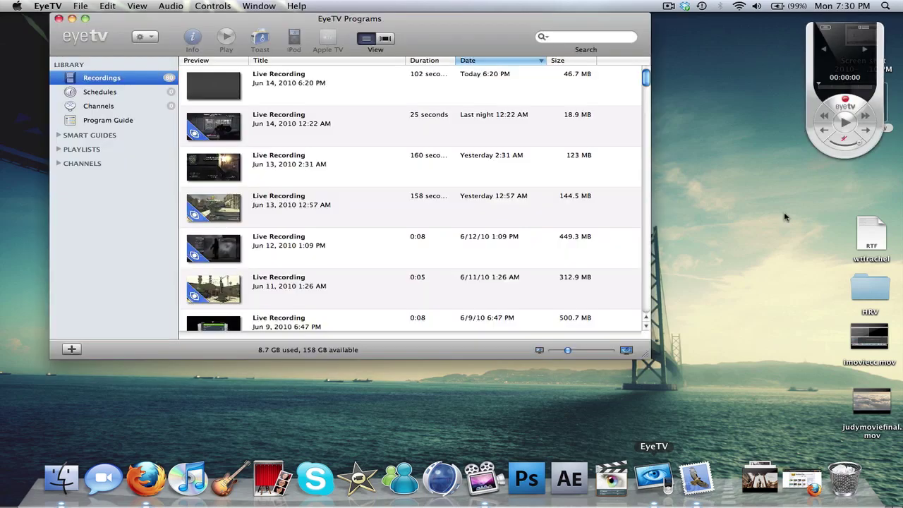
{"action": "left_click", "coordinate": [460, 37]}
{"action": "scroll", "coordinate": [426, 145], "scroll_direction": "down", "scroll_amount": 1}
{"action": "scroll", "coordinate": [427, 145], "scroll_direction": "down", "scroll_amount": 20}
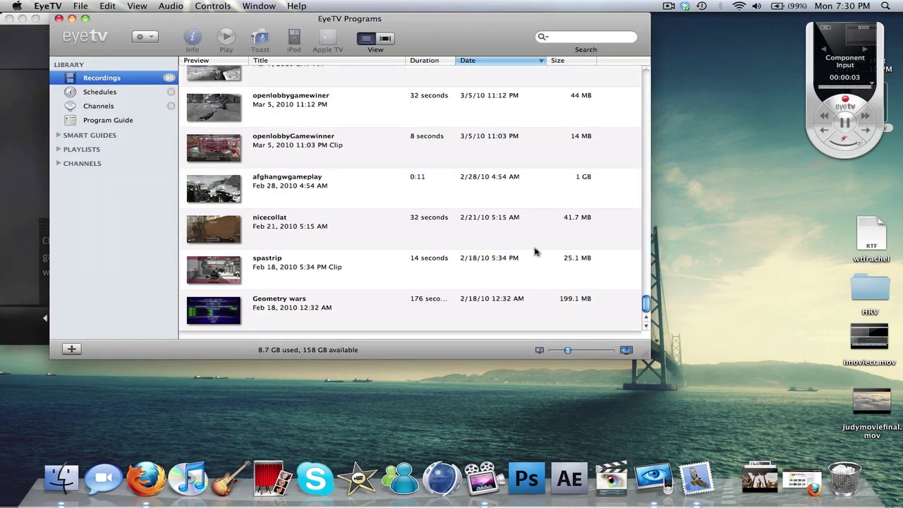
{"action": "scroll", "coordinate": [638, 127], "scroll_direction": "up", "scroll_amount": 20}
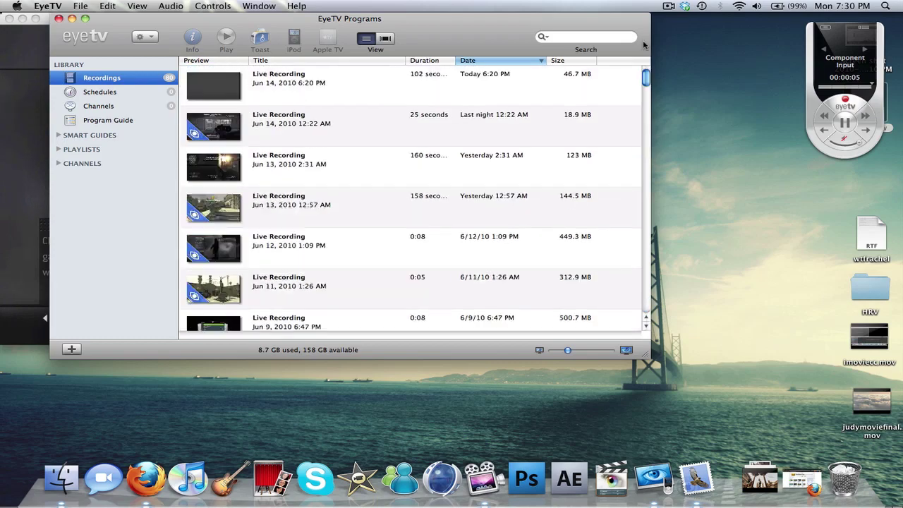
{"action": "left_click_drag", "start_coordinate": [475, 26], "coordinate": [751, 27]}
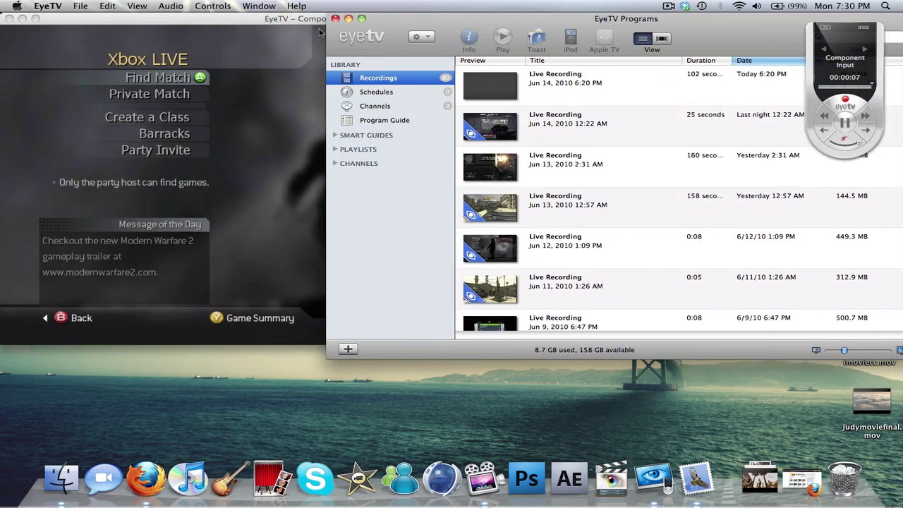
Step: Record the live Component Input gameplay feed, creating the Today 7:31 PM entry
{"action": "left_click", "coordinate": [306, 22]}
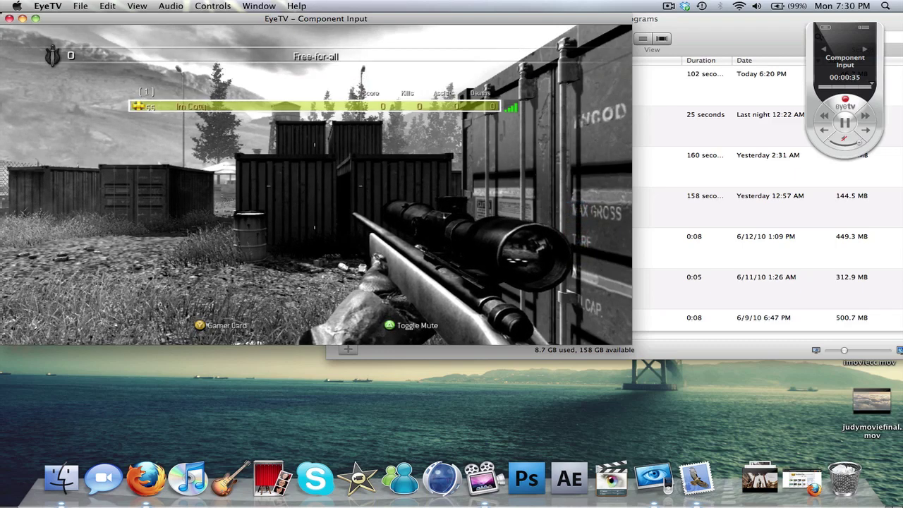
{"action": "left_click_drag", "start_coordinate": [834, 44], "coordinate": [677, 46]}
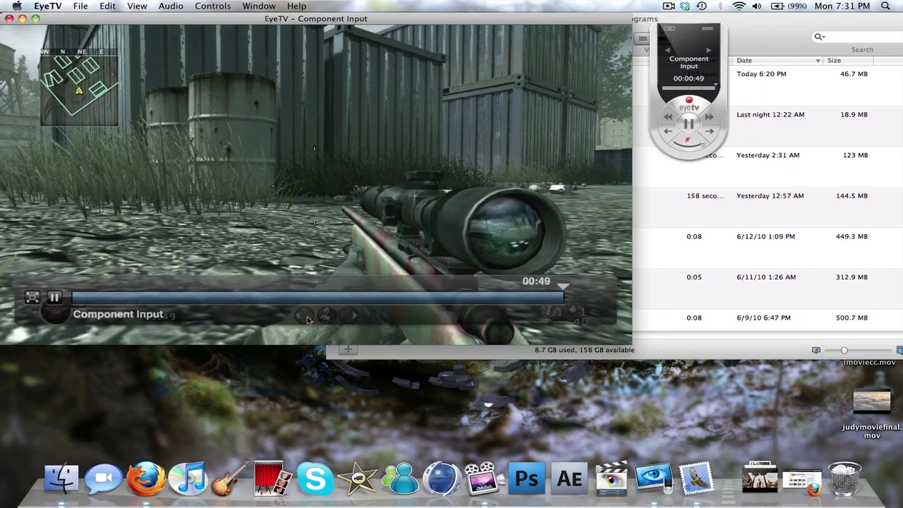
{"action": "left_click", "coordinate": [424, 302]}
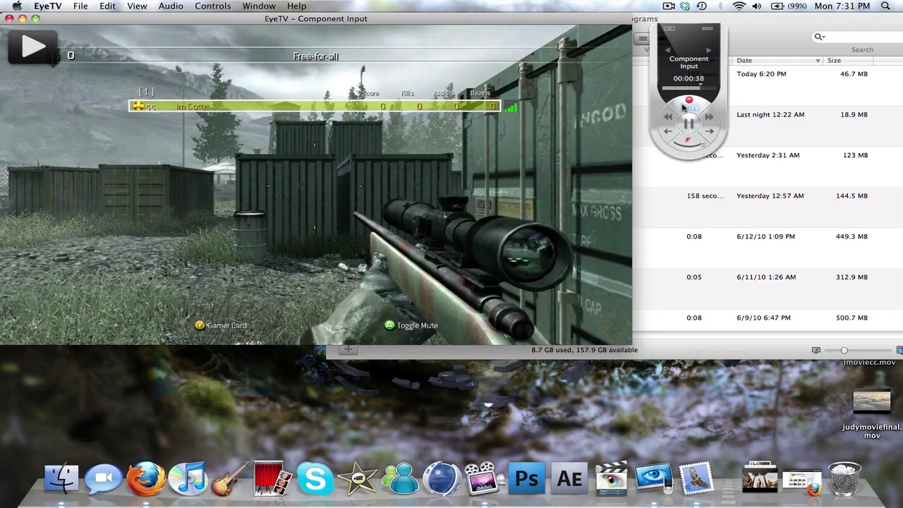
{"action": "left_click", "coordinate": [686, 103]}
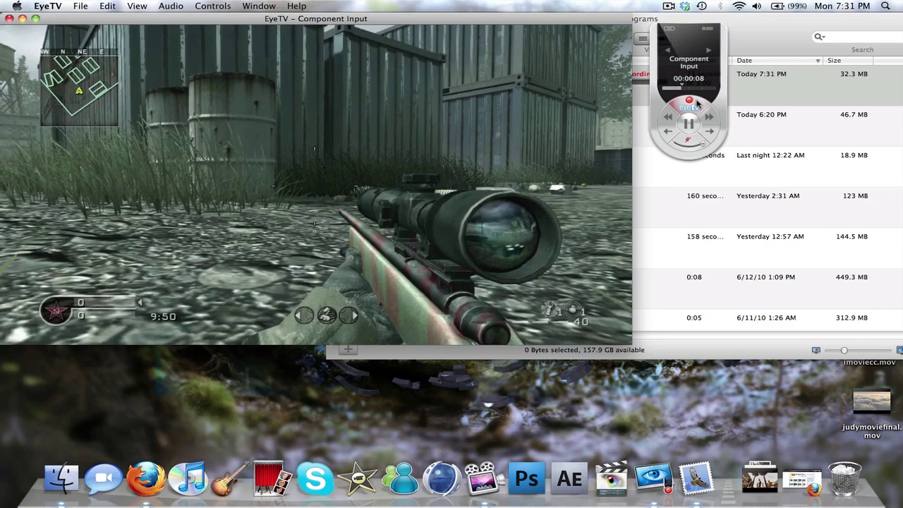
Step: Stop the 7:31 PM recording, open it in the editor, and mark its first 11 seconds
{"action": "left_click", "coordinate": [689, 102]}
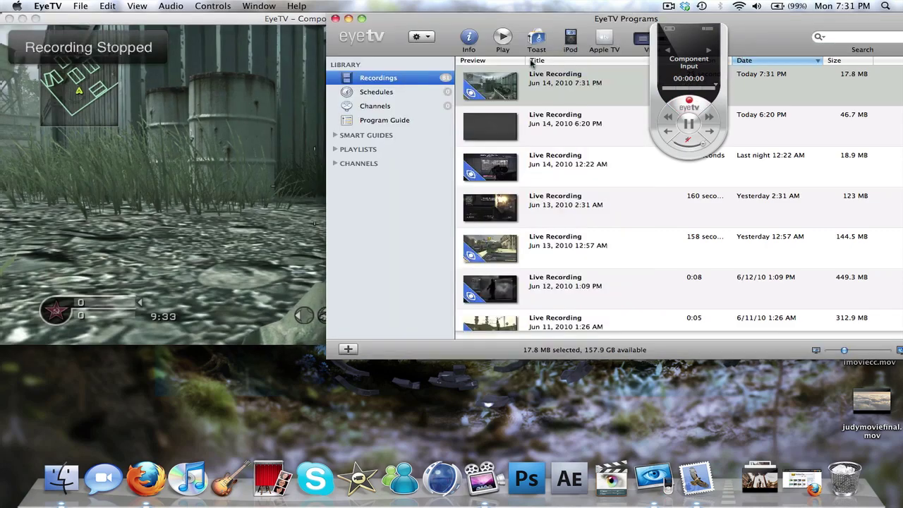
{"action": "left_click_drag", "start_coordinate": [697, 37], "coordinate": [252, 24]}
{"action": "right_click", "coordinate": [584, 79]}
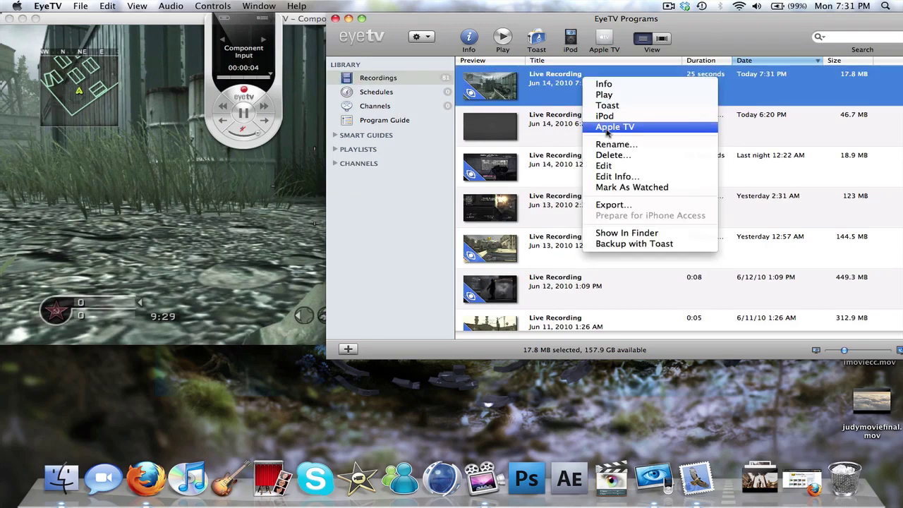
{"action": "left_click", "coordinate": [604, 165]}
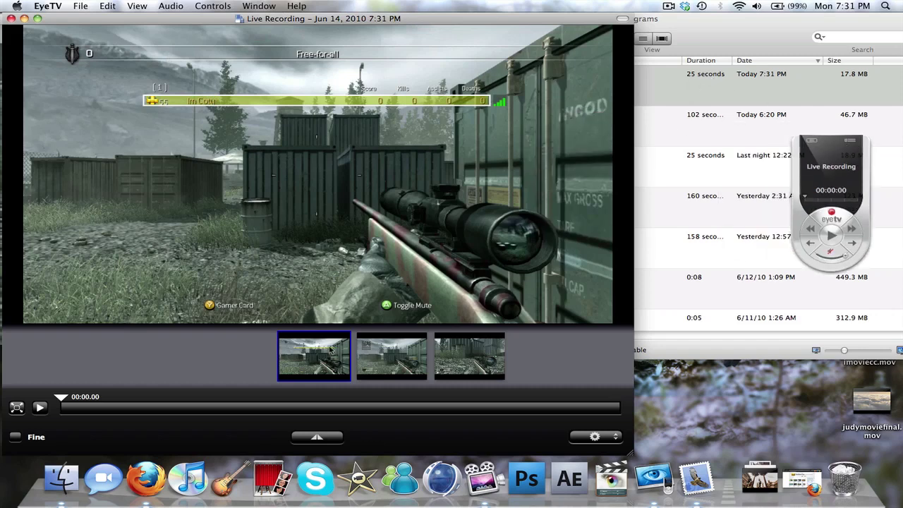
{"action": "left_click", "coordinate": [311, 437]}
{"action": "left_click_drag", "start_coordinate": [63, 421], "coordinate": [318, 411]}
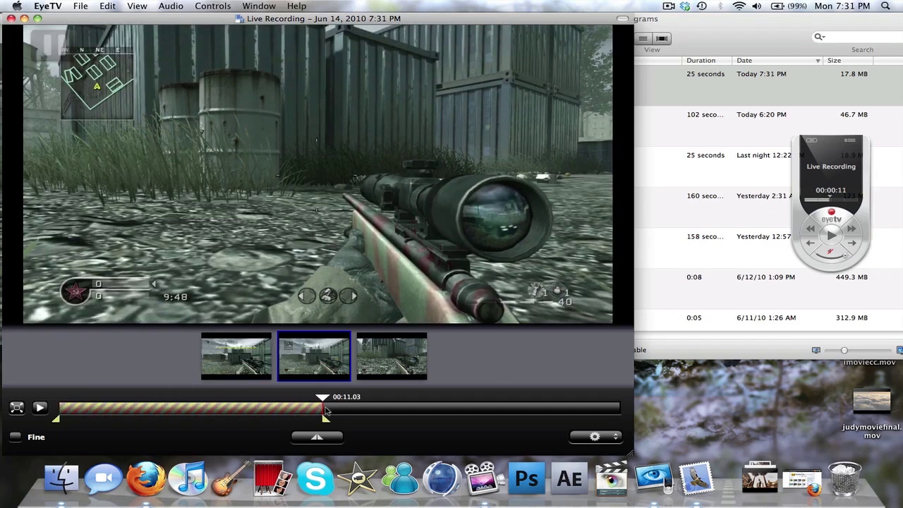
Step: Export the 11-second marked clip as H.264 file tutorial.mp4 into Documents
{"action": "left_click", "coordinate": [592, 436]}
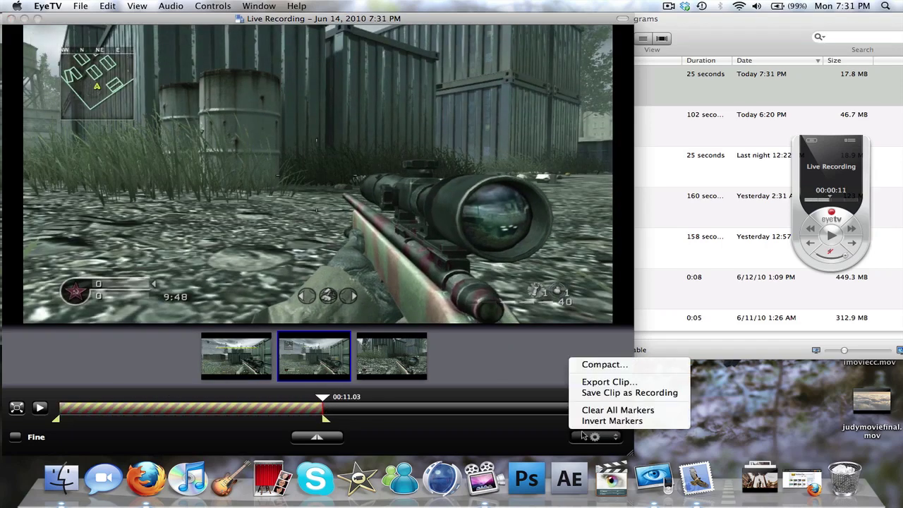
{"action": "left_click", "coordinate": [614, 377]}
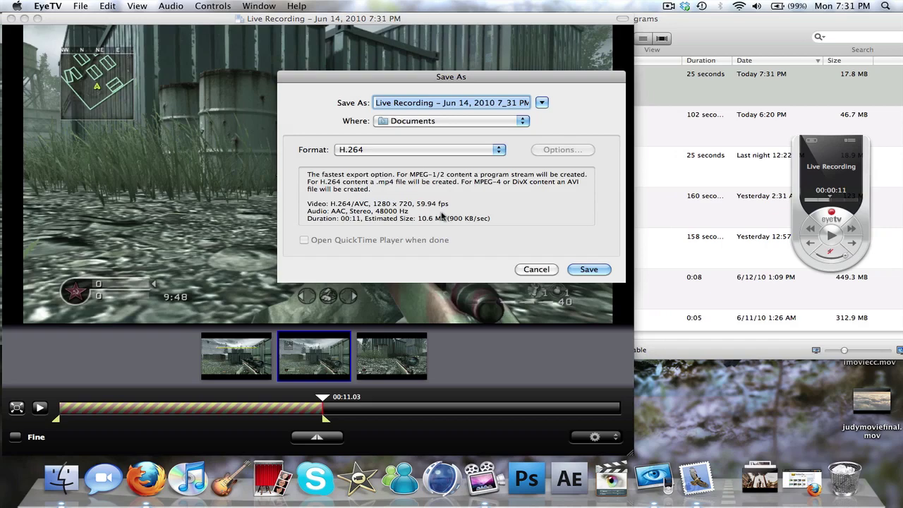
{"action": "type", "text": "tutorial.mp4"}
{"action": "left_click", "coordinate": [380, 151]}
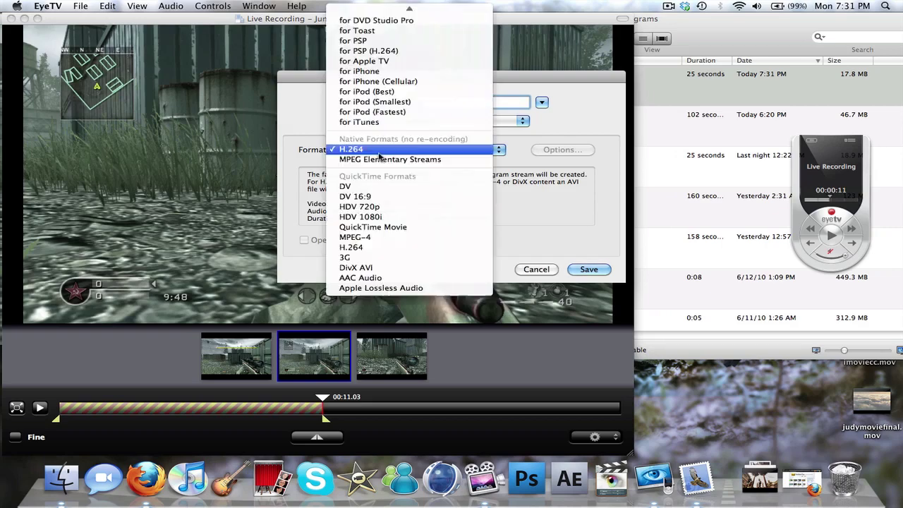
{"action": "left_click", "coordinate": [380, 150]}
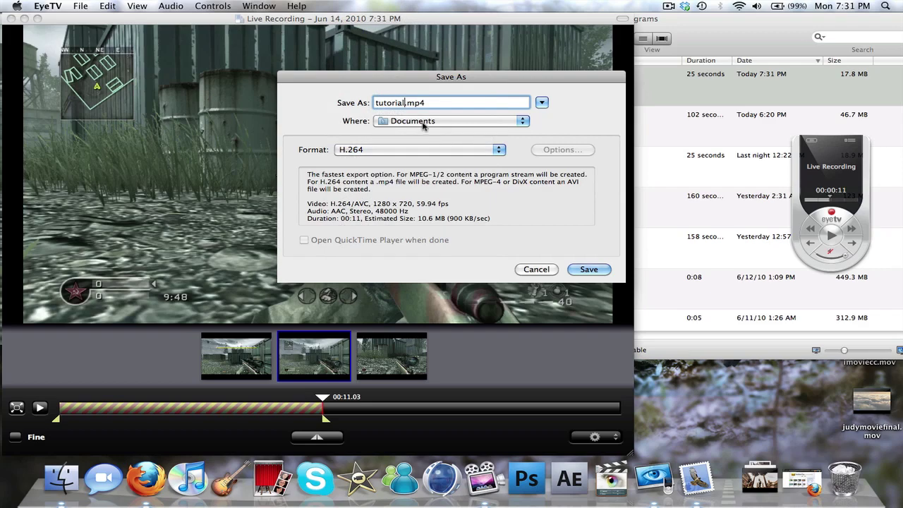
{"action": "left_click", "coordinate": [590, 269]}
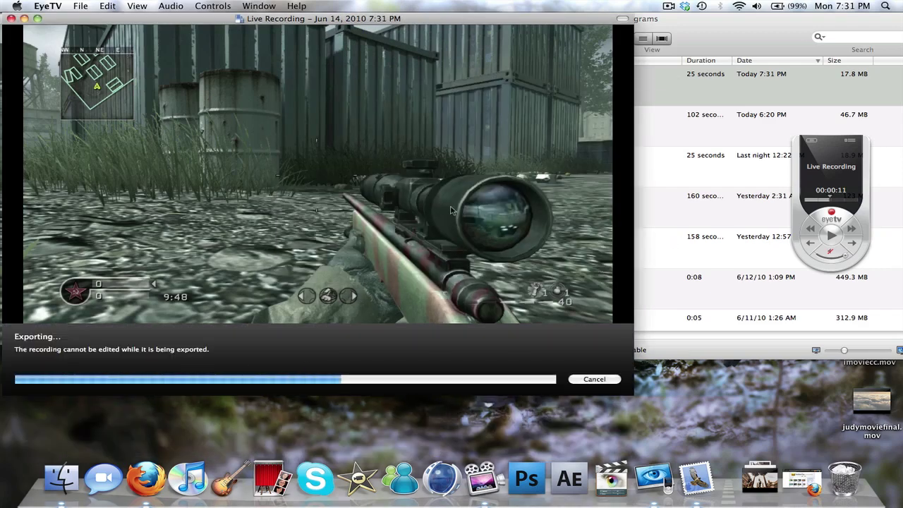
Step: Minimize the three EyeTV windows and bring iMovie forward showing New Project 82
{"action": "left_click", "coordinate": [362, 494]}
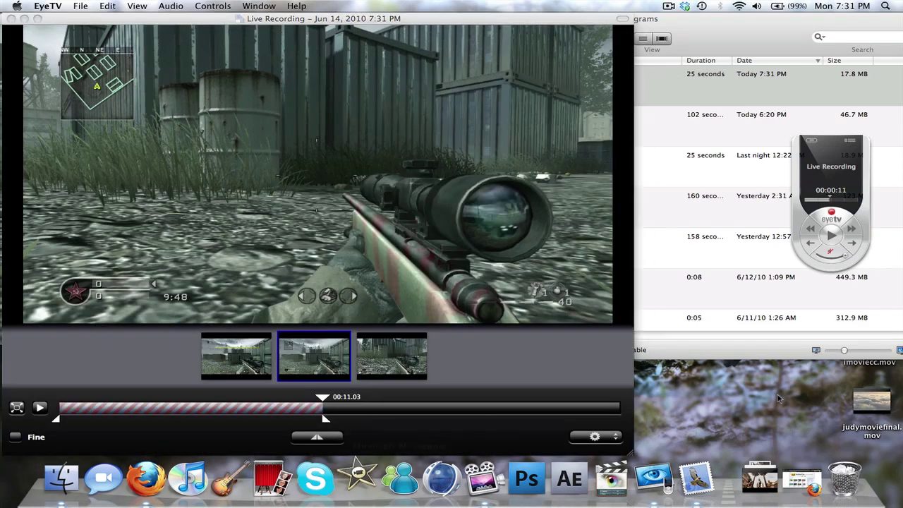
{"action": "left_click", "coordinate": [24, 18]}
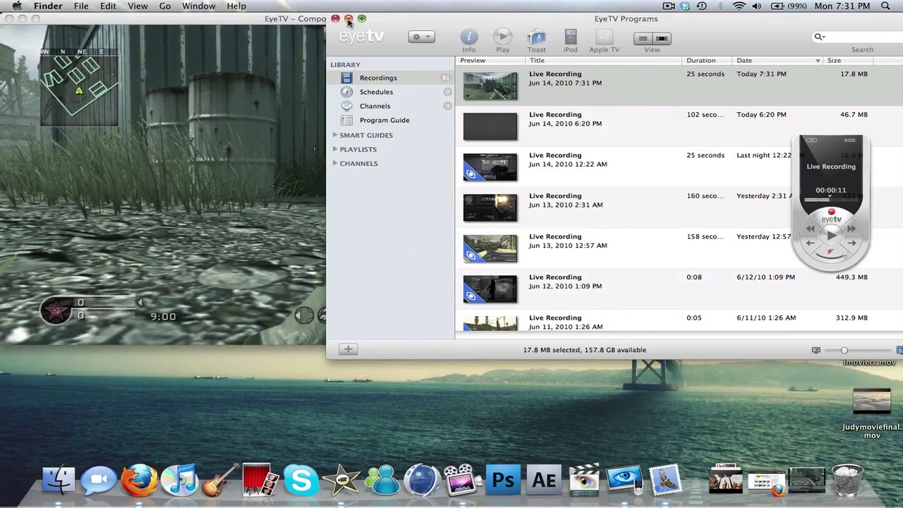
{"action": "left_click", "coordinate": [348, 19]}
{"action": "left_click", "coordinate": [22, 18]}
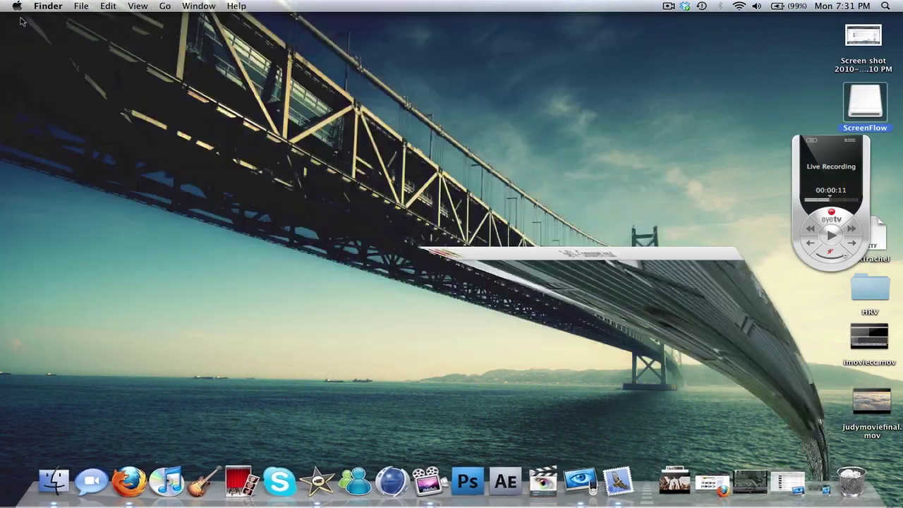
{"action": "left_click", "coordinate": [321, 499]}
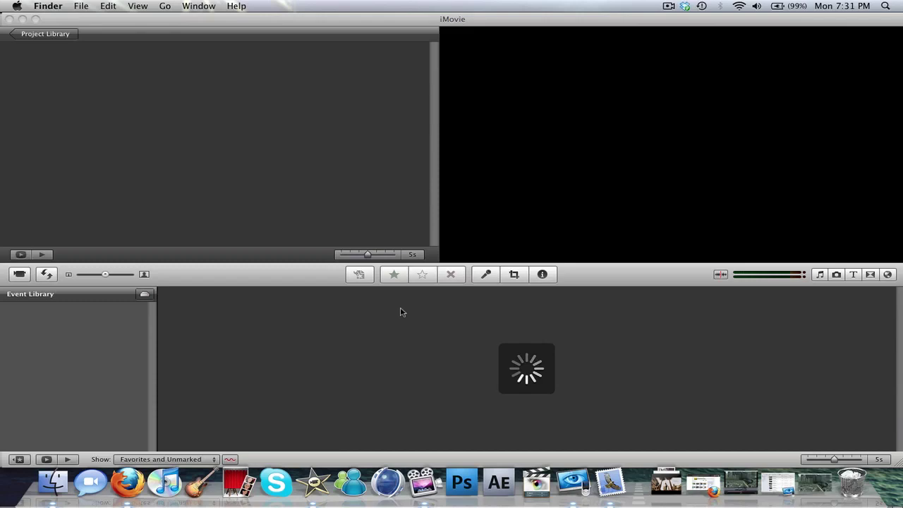
Step: Import tutorial.mp4 through Import > Movies, found by a 'tutorial' file-name search, into New Event 6-14-10
{"action": "left_click", "coordinate": [78, 6]}
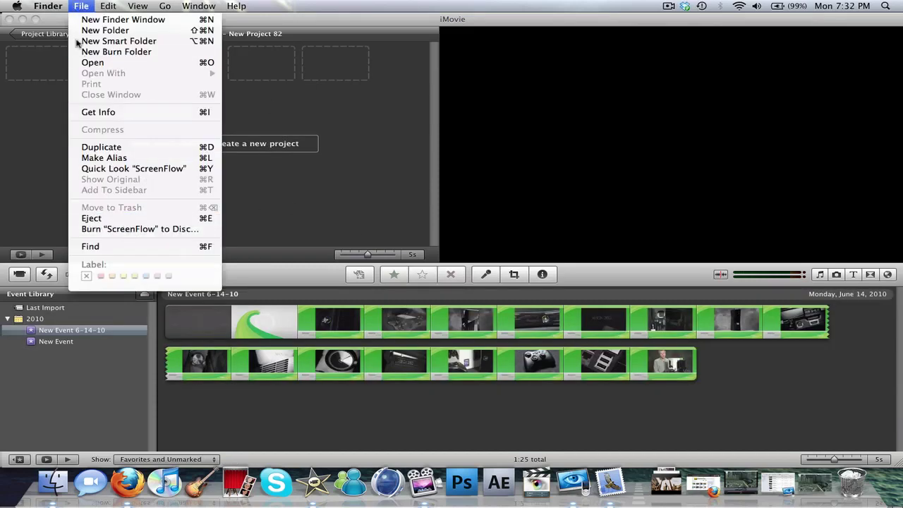
{"action": "left_click", "coordinate": [173, 30]}
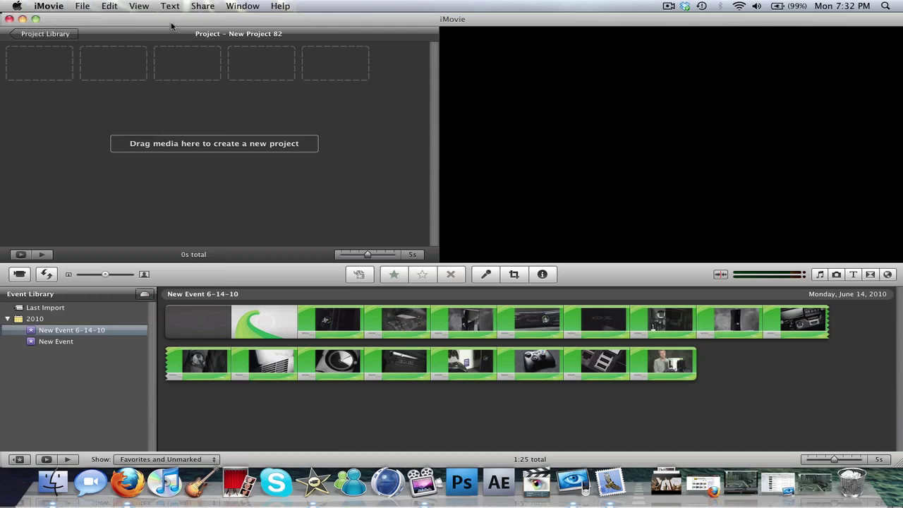
{"action": "left_click", "coordinate": [91, 8]}
{"action": "mouse_move", "coordinate": [219, 215]}
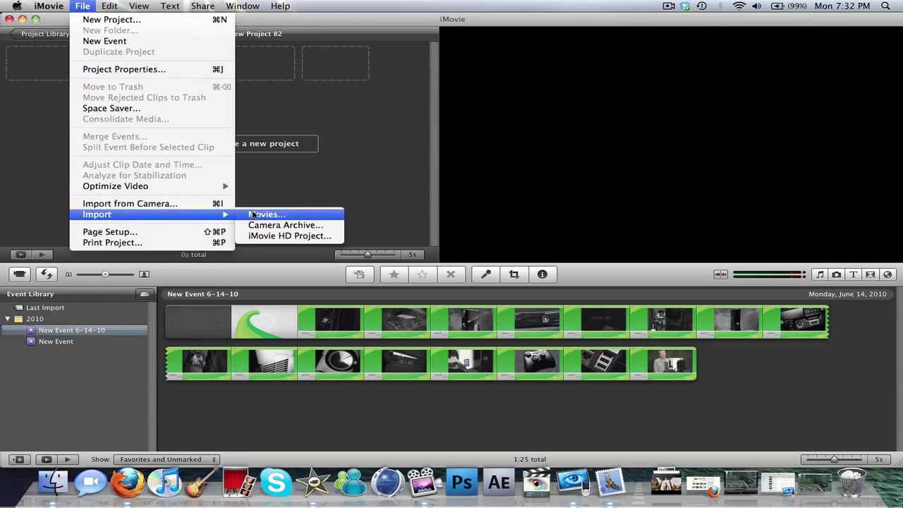
{"action": "left_click", "coordinate": [253, 215]}
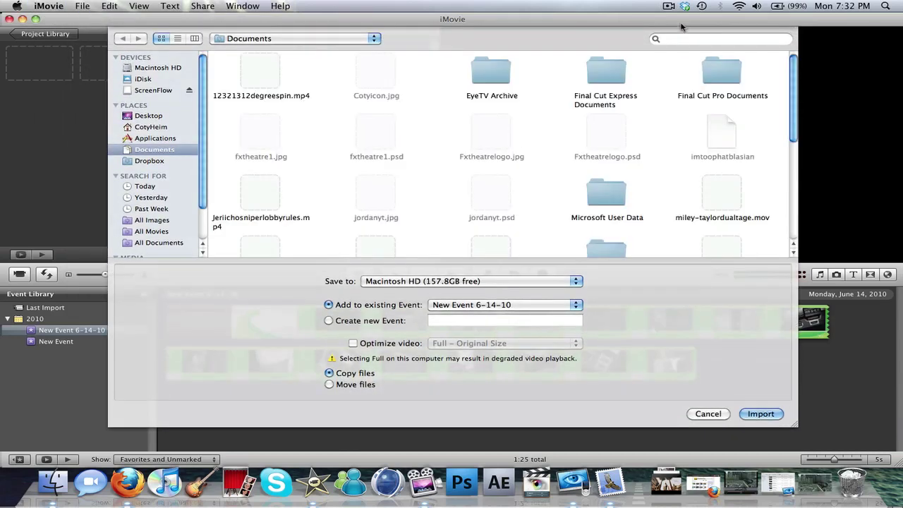
{"action": "left_click", "coordinate": [673, 38]}
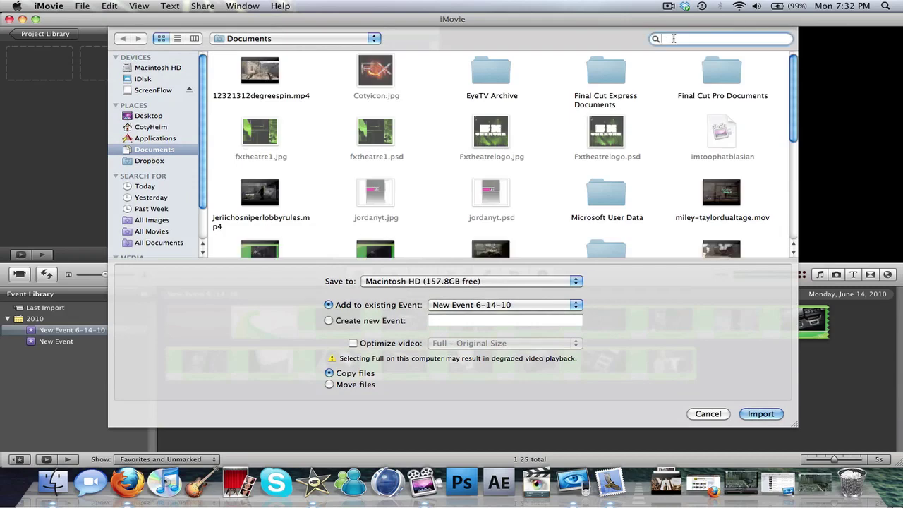
{"action": "type", "text": "tutorial"}
{"action": "left_click", "coordinate": [468, 58]}
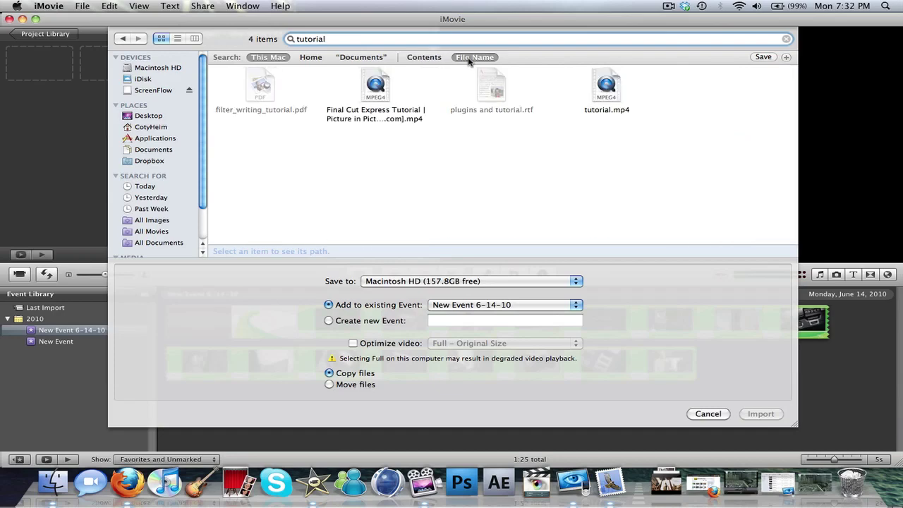
{"action": "left_click", "coordinate": [614, 89]}
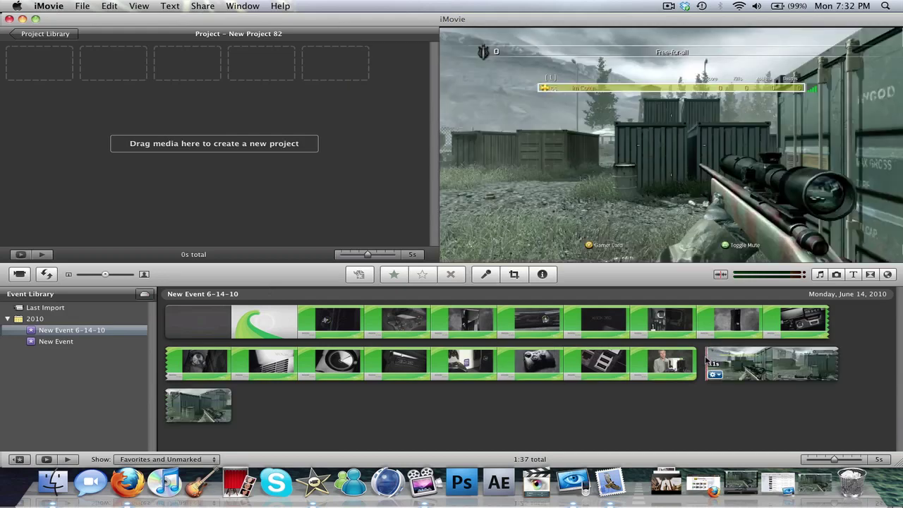
Step: Add the 11.6-second gameplay clip to New Project 82 and play it back
{"action": "left_click_drag", "start_coordinate": [707, 363], "coordinate": [837, 364]}
{"action": "left_click", "coordinate": [631, 363]}
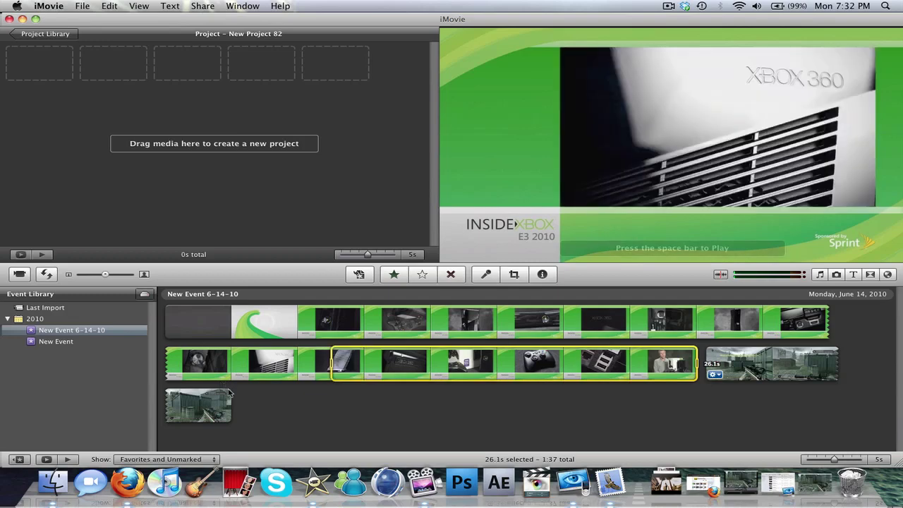
{"action": "left_click", "coordinate": [836, 363]}
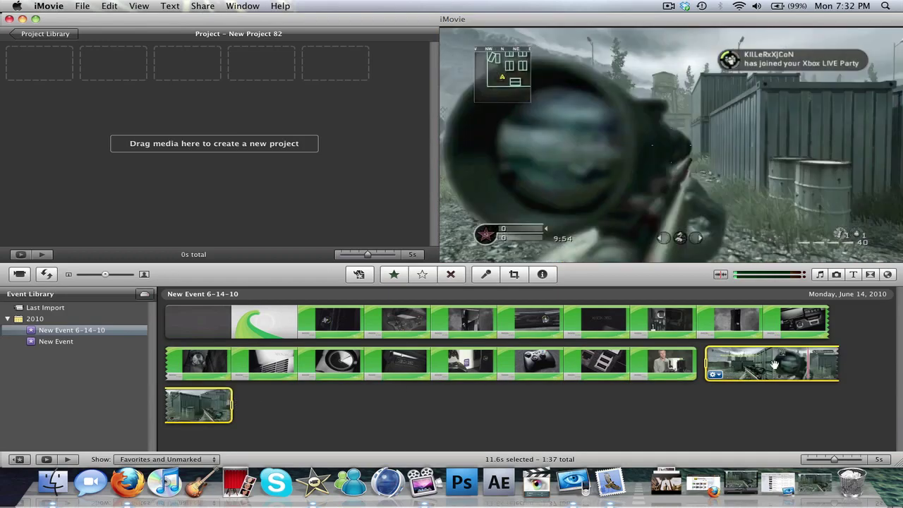
{"action": "left_click_drag", "start_coordinate": [836, 364], "coordinate": [124, 62]}
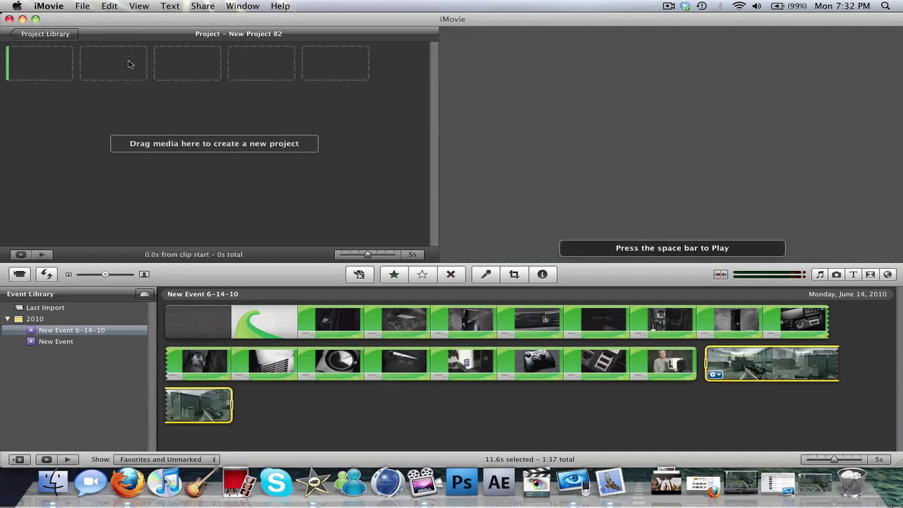
{"action": "key", "text": "space"}
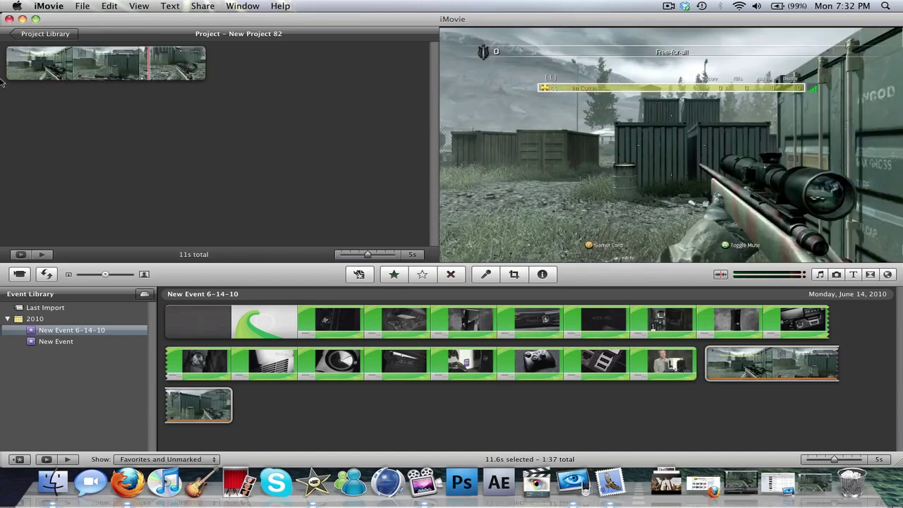
Step: Apply the Hard Light video effect to the project clip in Clip Adjustments
{"action": "left_click", "coordinate": [13, 73]}
{"action": "left_click", "coordinate": [33, 85]}
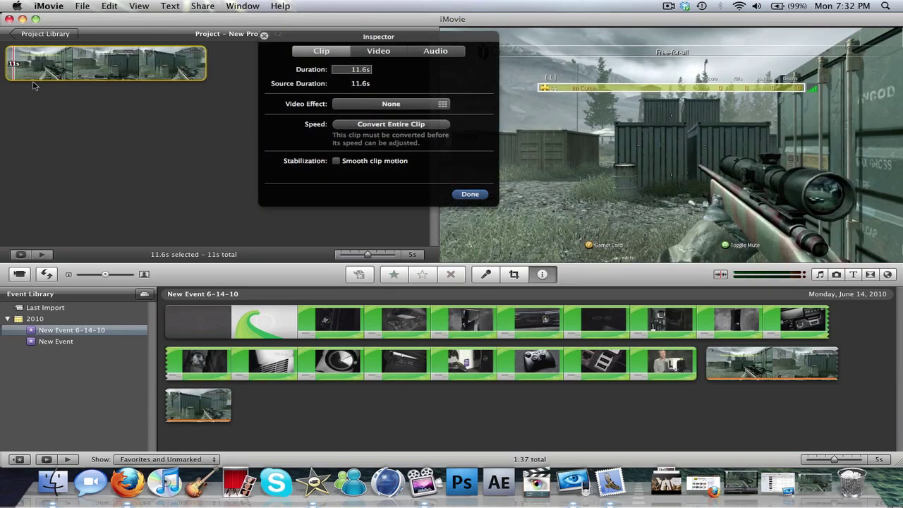
{"action": "left_click", "coordinate": [382, 105]}
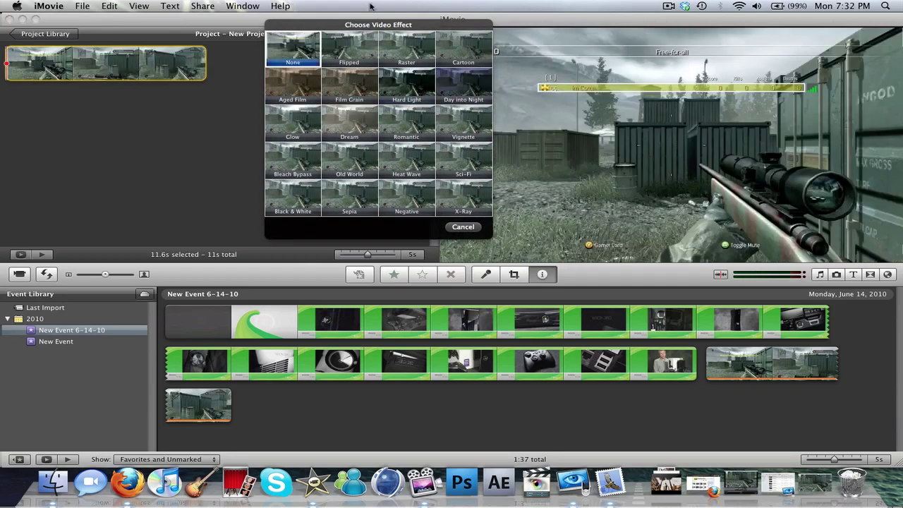
{"action": "left_click", "coordinate": [408, 83]}
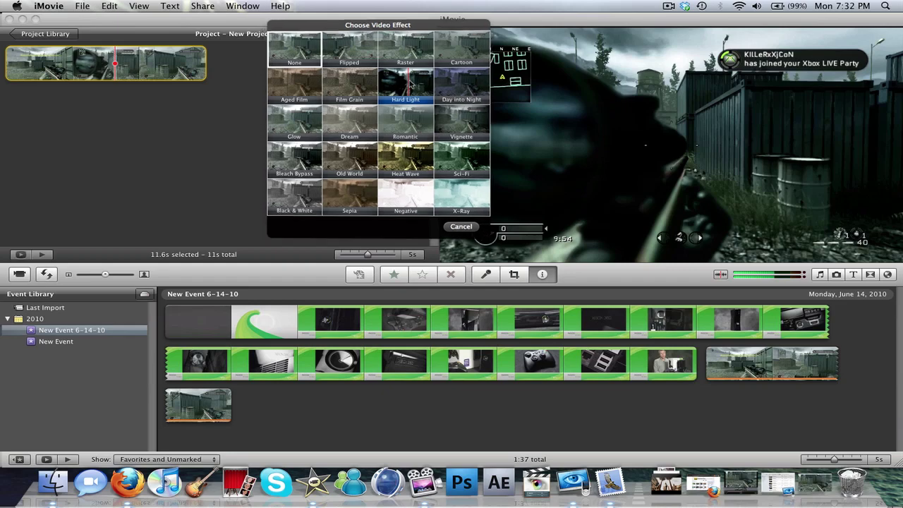
{"action": "left_click", "coordinate": [379, 55]}
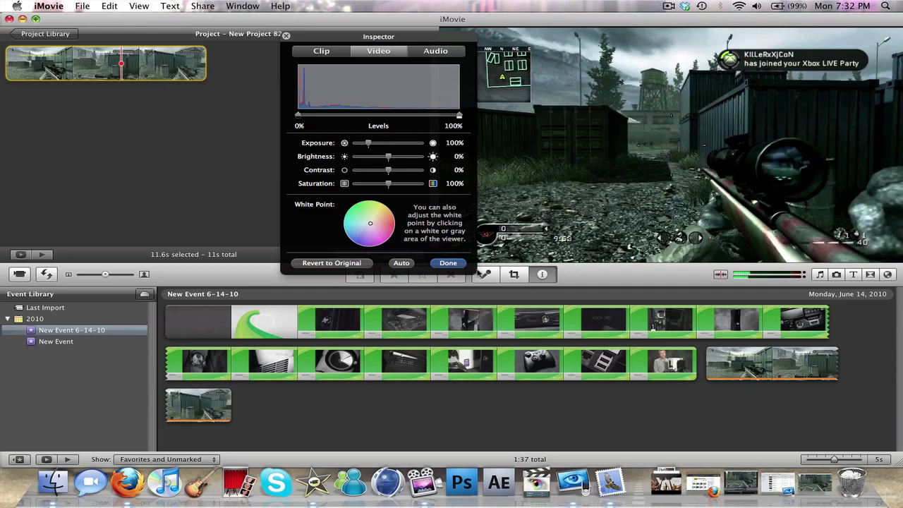
{"action": "left_click", "coordinate": [541, 274]}
Step: Export the project as 'tutorial' in HD 1280x720 via Share > Export Movie
{"action": "left_click", "coordinate": [200, 7]}
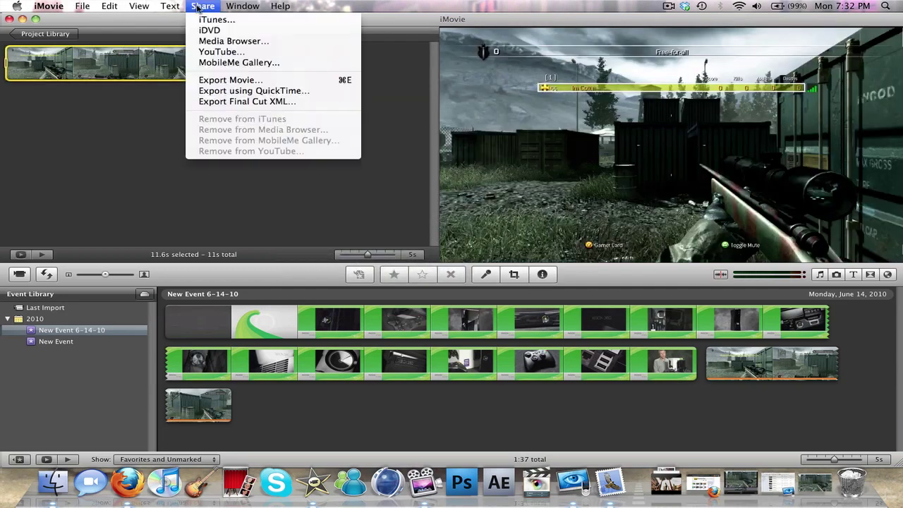
{"action": "left_click", "coordinate": [206, 80]}
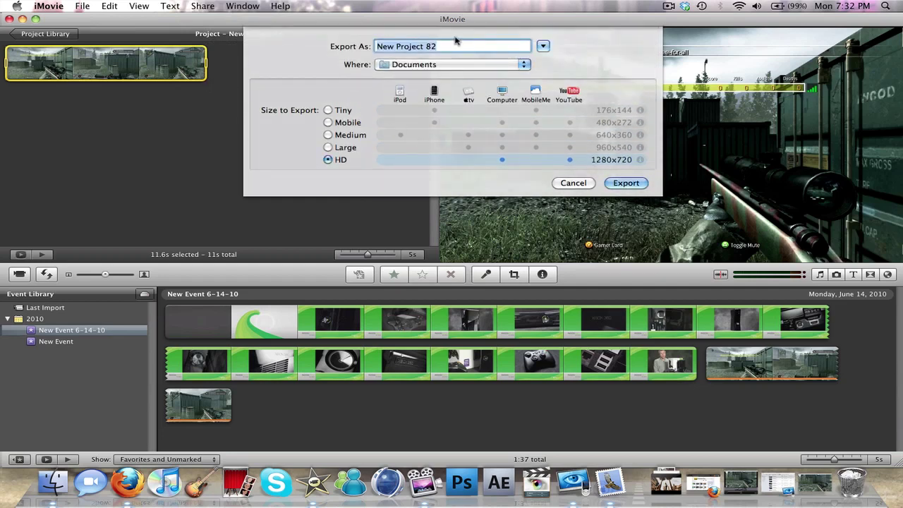
{"action": "type", "text": "tutorial"}
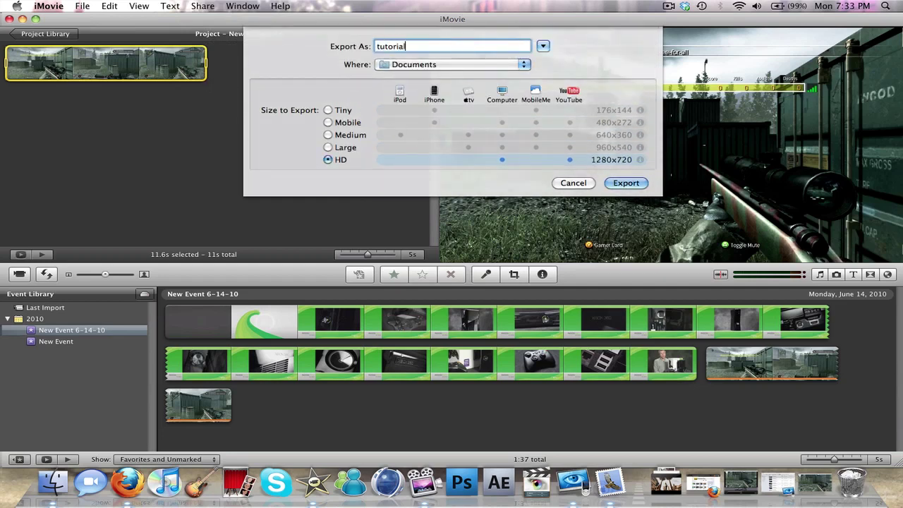
{"action": "left_click", "coordinate": [621, 184]}
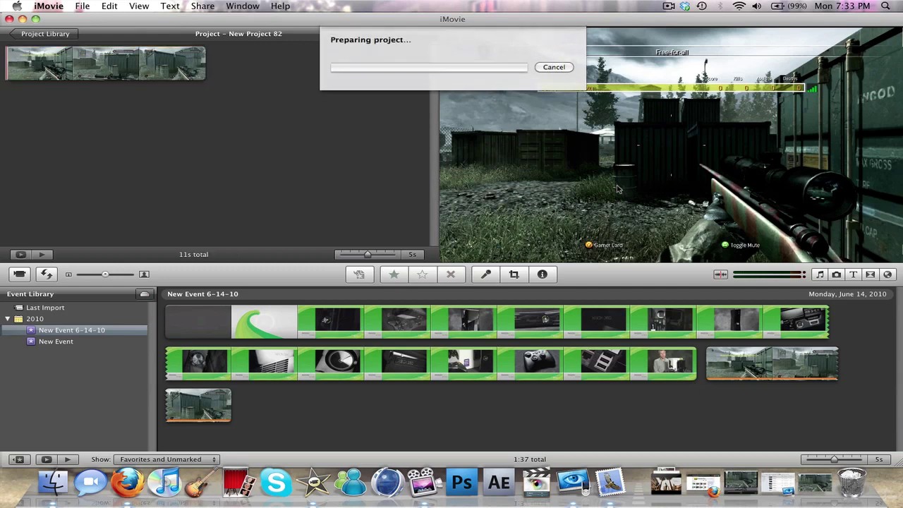